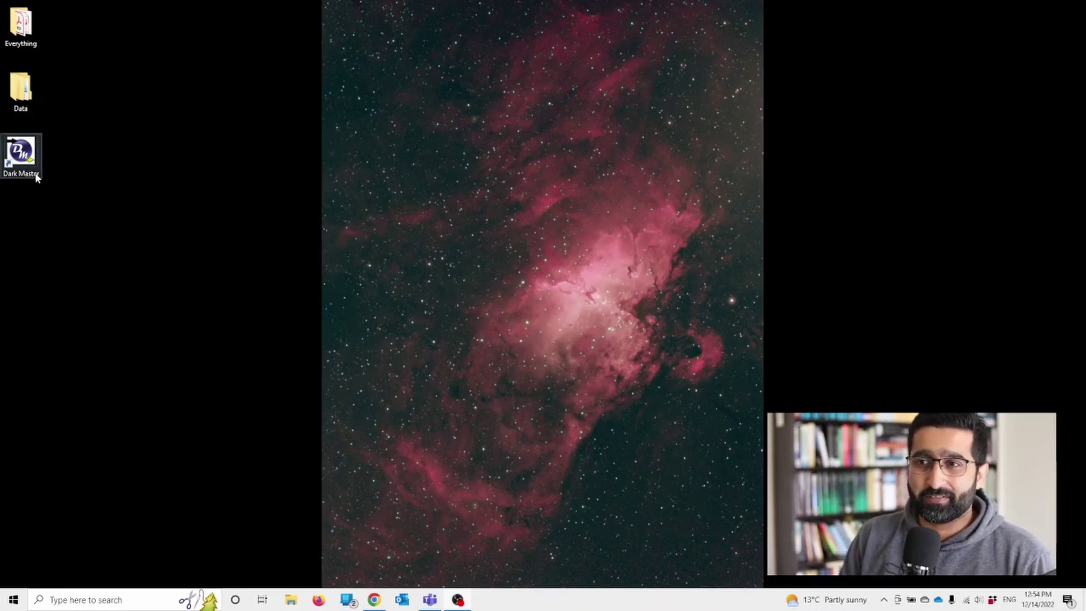
- Launch Dark Master and load the light frames from the LIGHT folder inside Desktop\Data
double_click(39, 157)
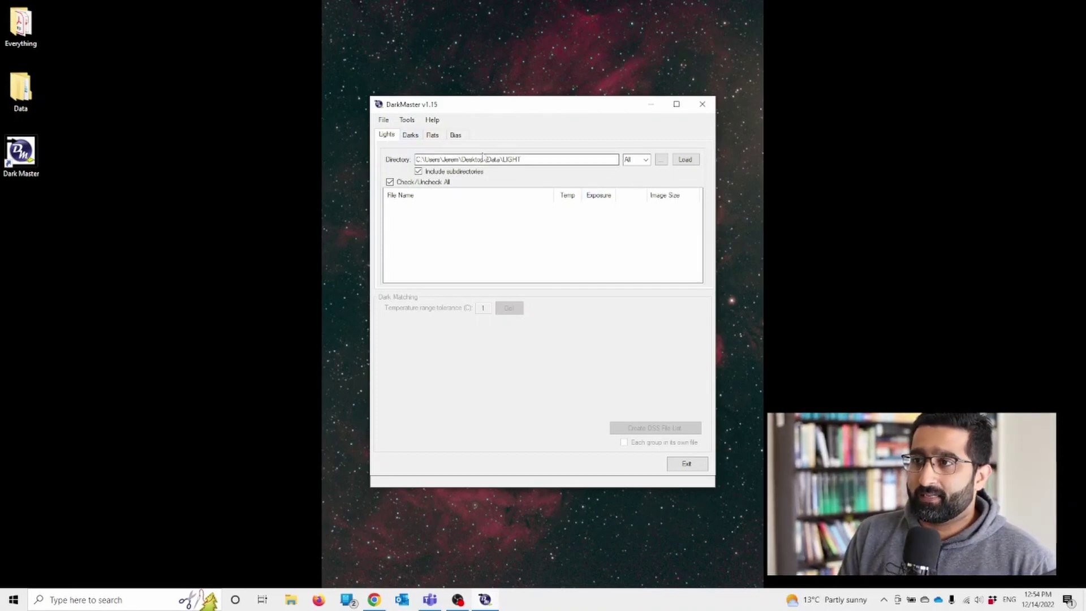
click(662, 161)
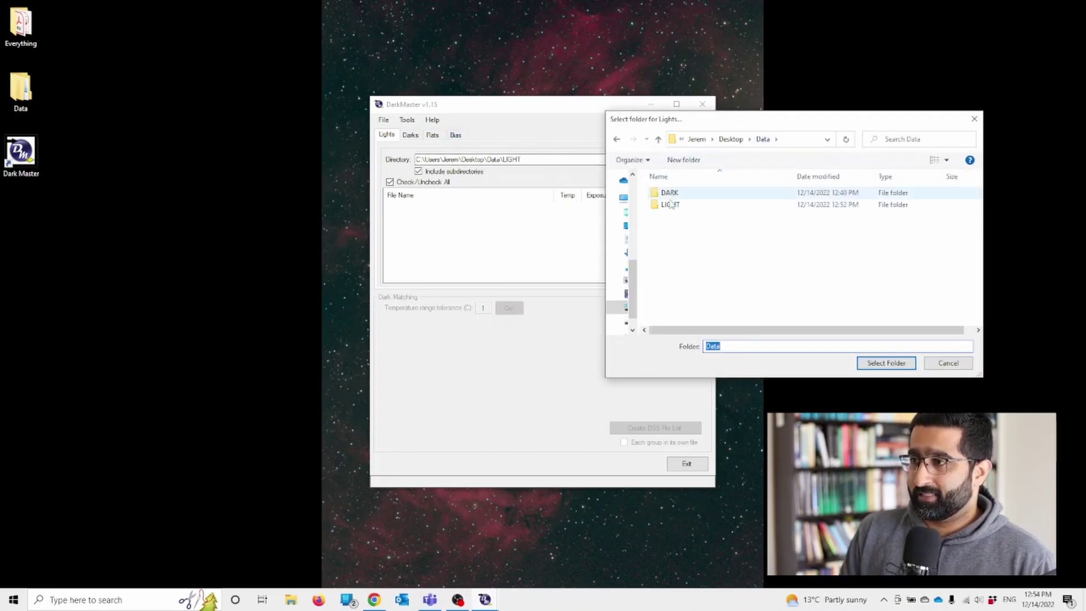
double_click(670, 205)
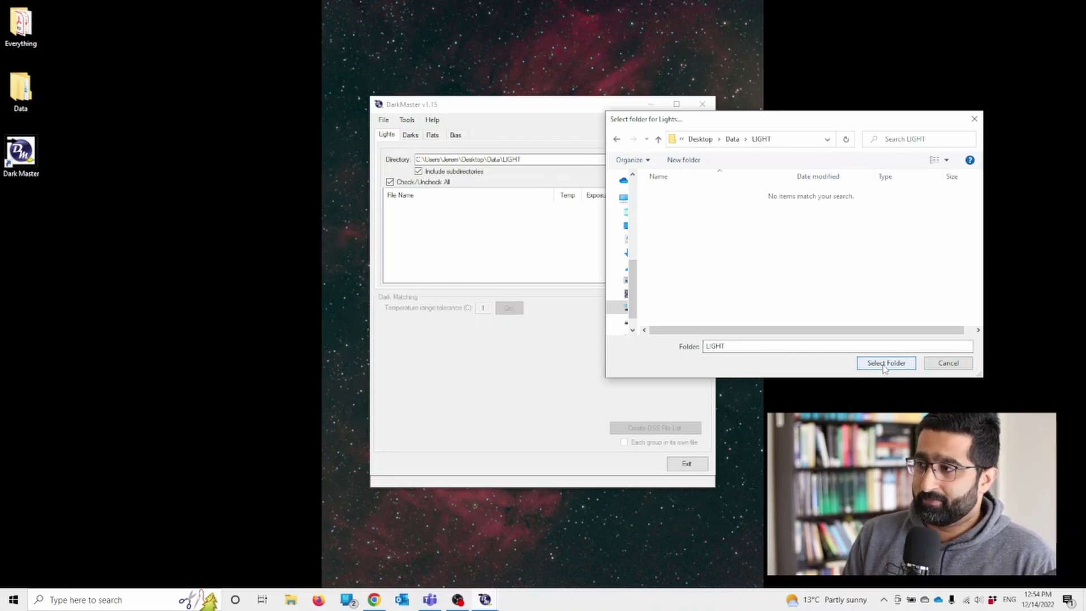
click(886, 363)
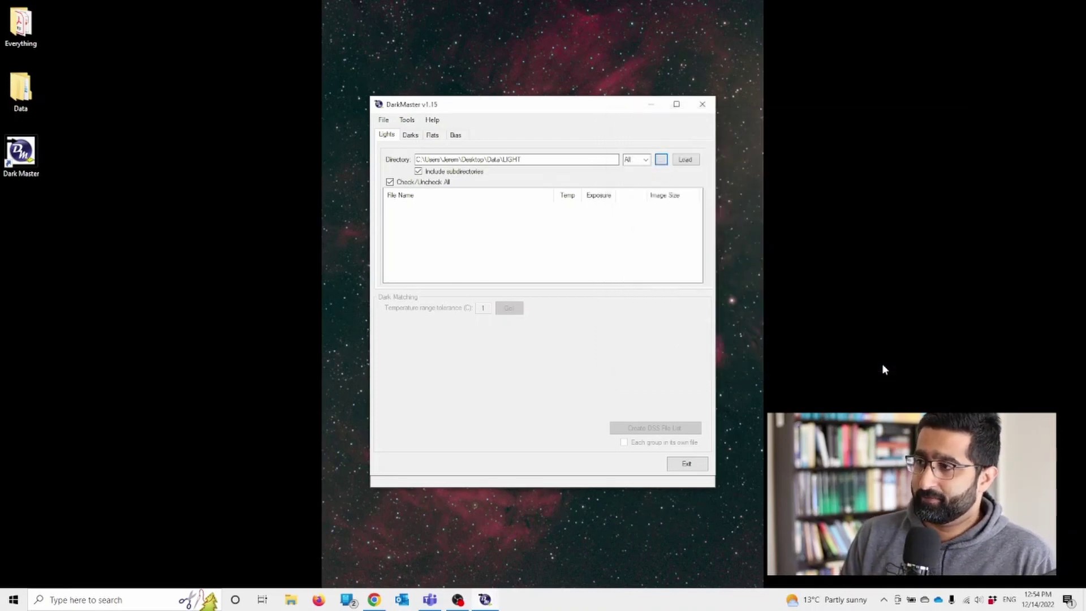
click(688, 161)
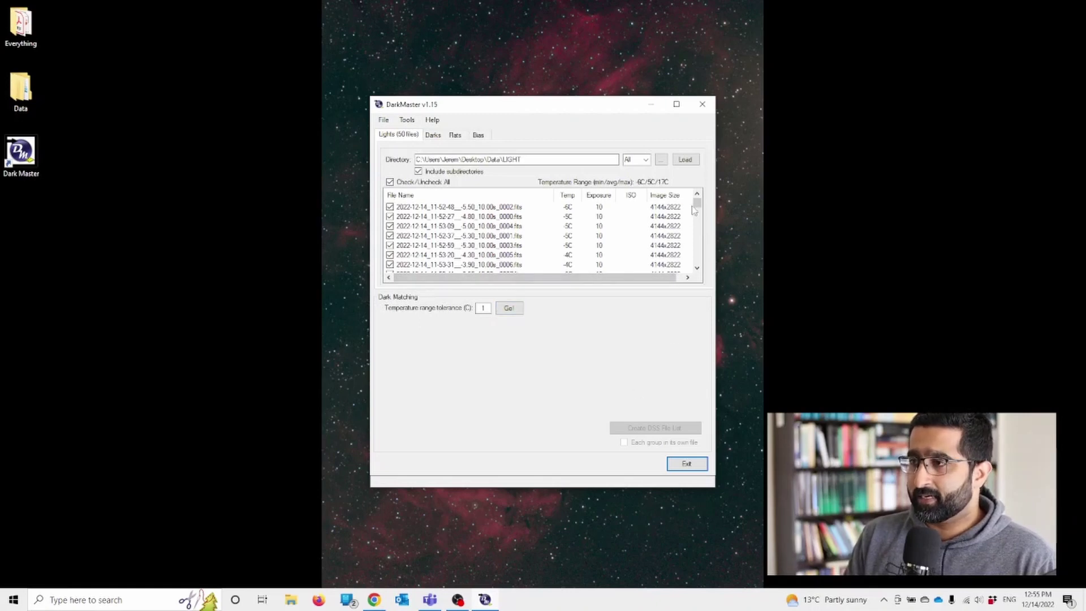
drag(695, 204, 696, 222)
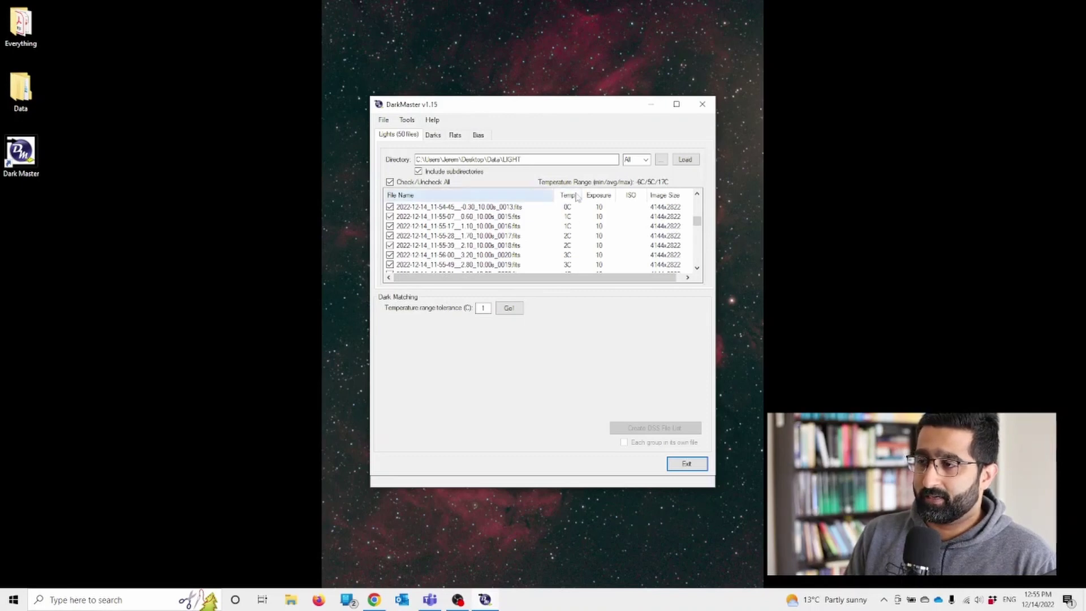
mouse_move(697, 221)
mouse_down()
mouse_move(701, 258)
mouse_move(706, 202)
mouse_move(699, 260)
mouse_move(699, 201)
mouse_up()
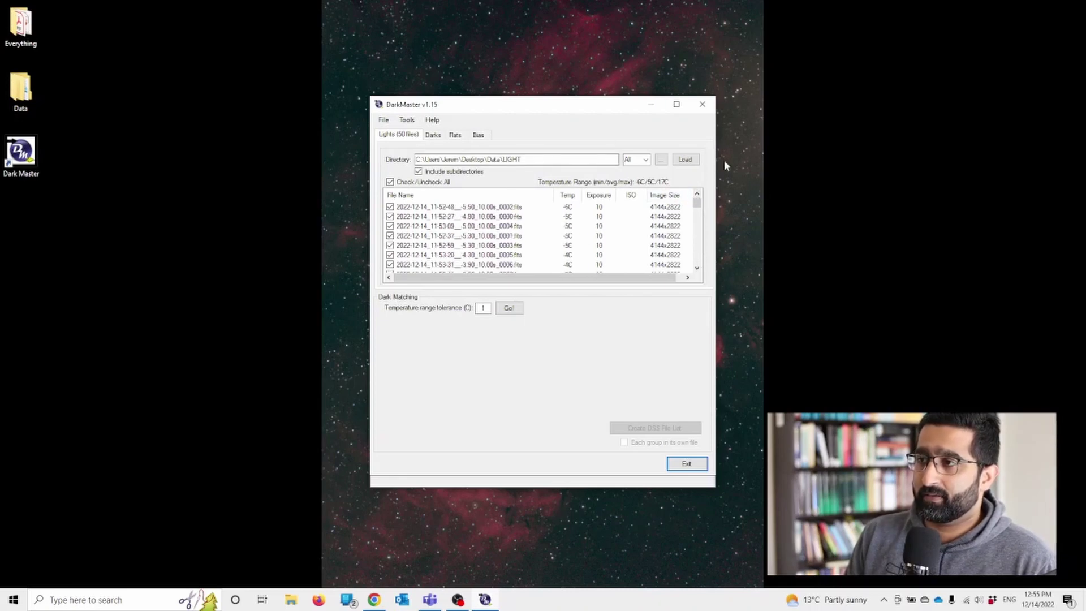
scroll(548, 235, down, 14)
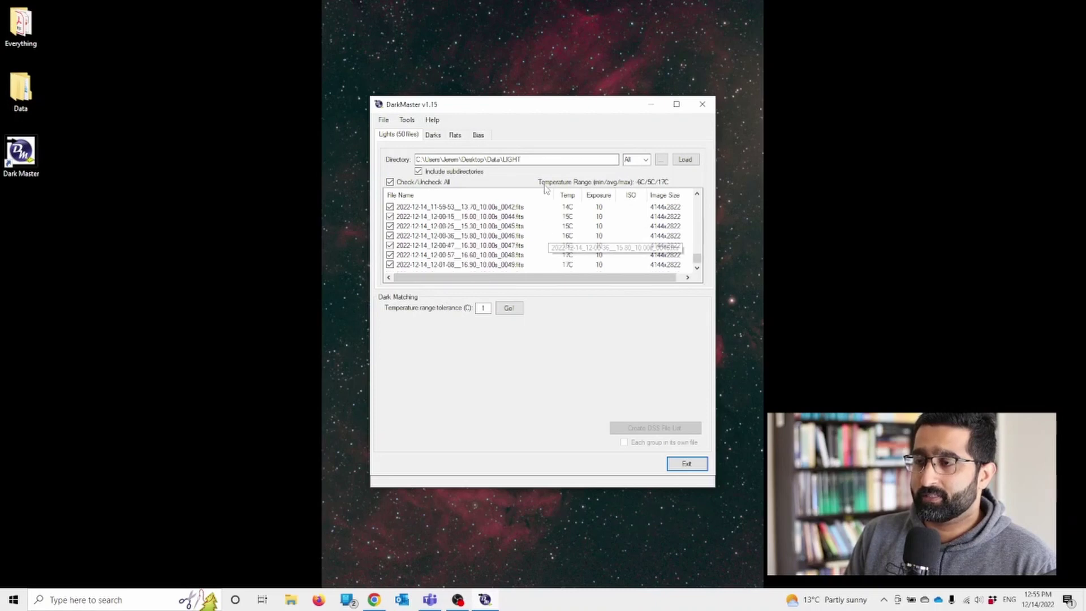
- Load the dark frames from the DARK folder inside Desktop\Data
click(434, 135)
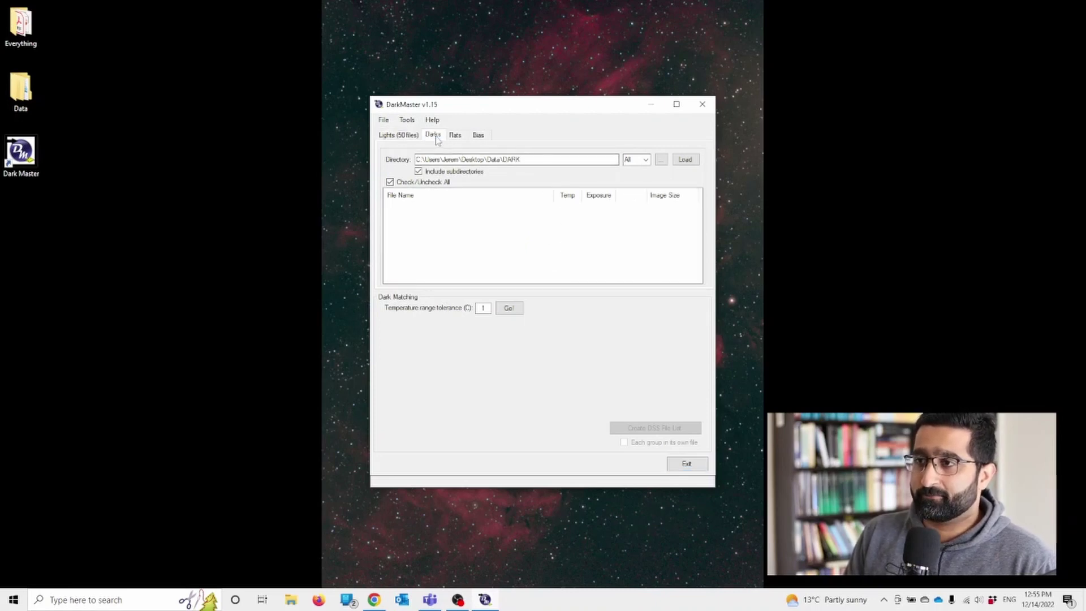
click(666, 162)
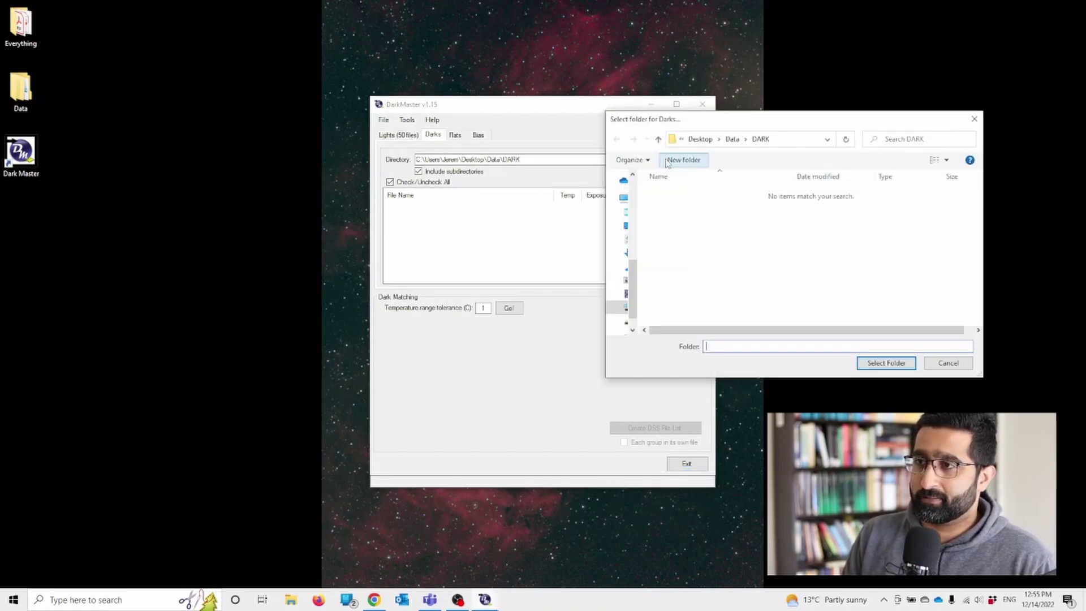
click(733, 139)
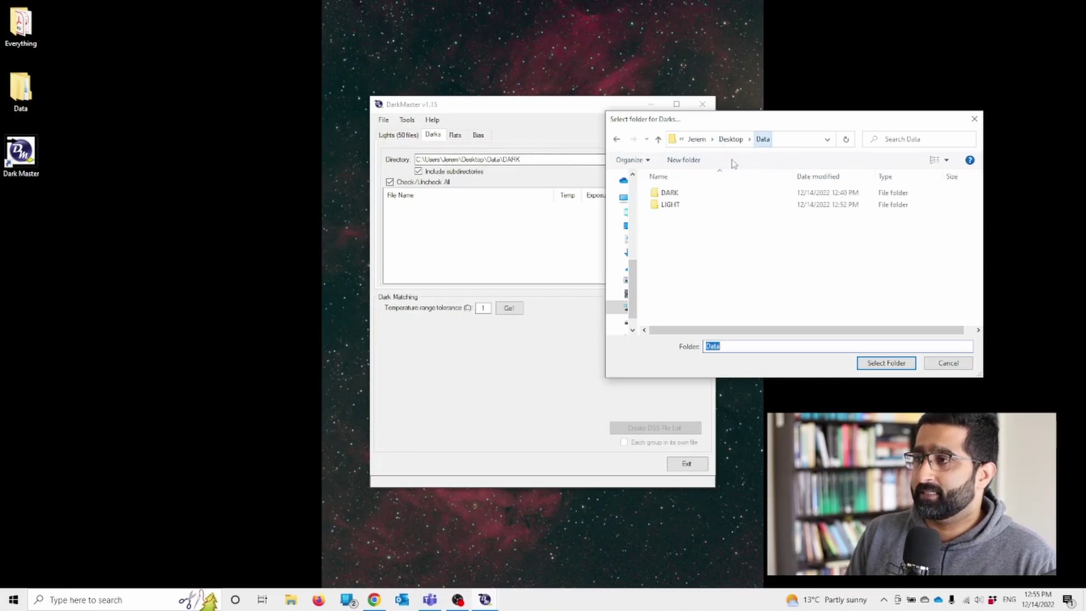
double_click(676, 193)
click(875, 363)
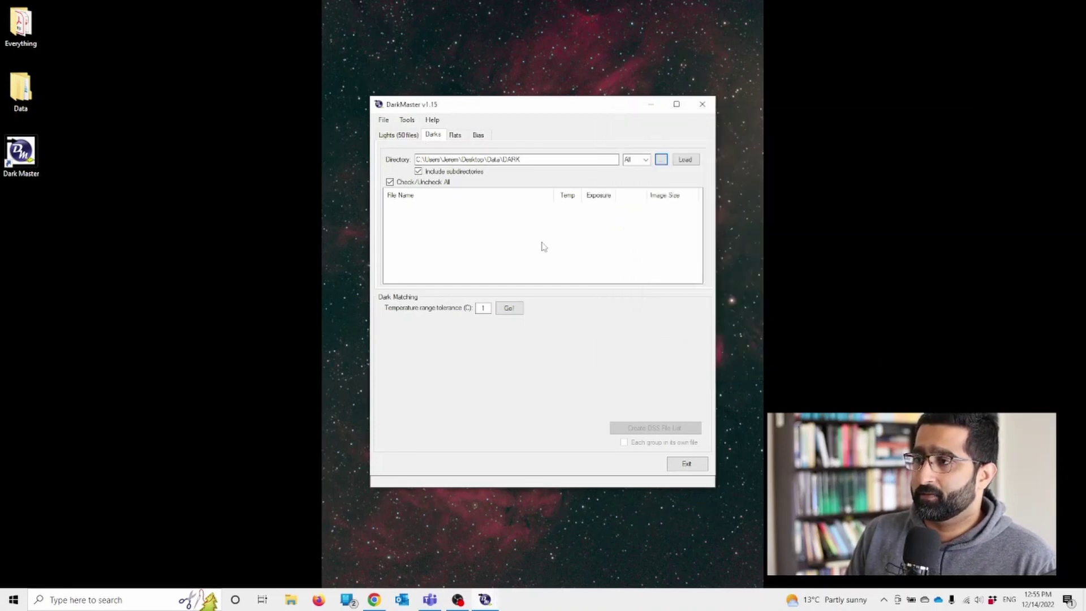
click(686, 160)
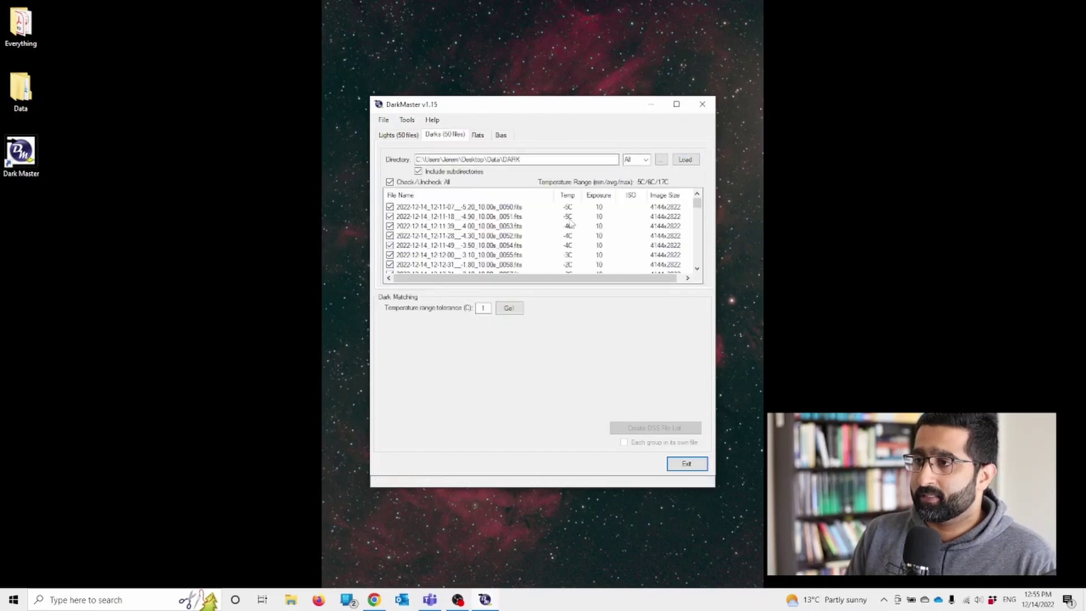
scroll(551, 237, down, 10)
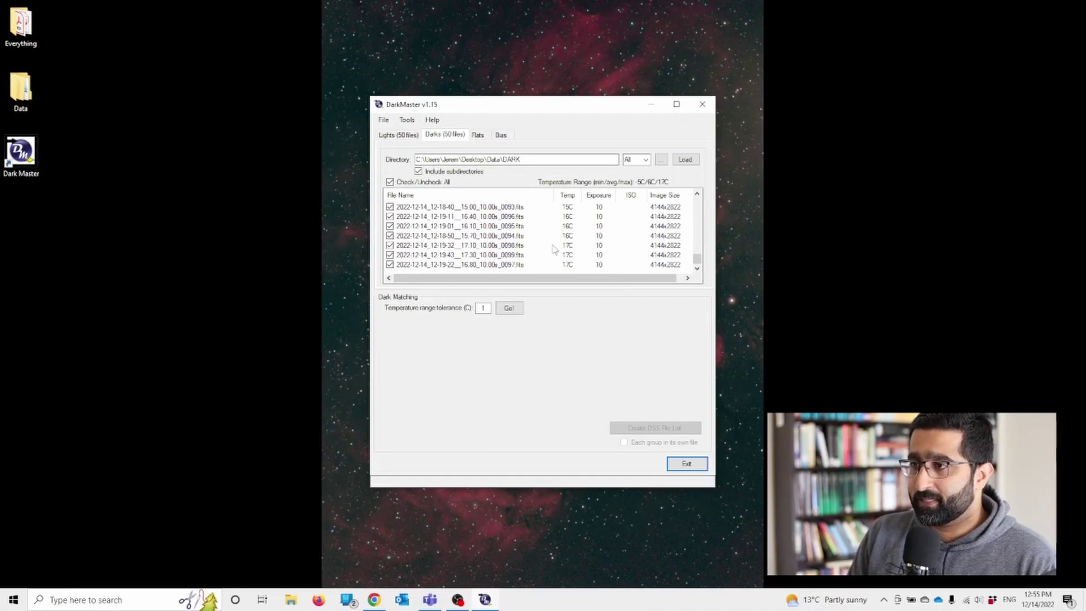
scroll(560, 243, up, 10)
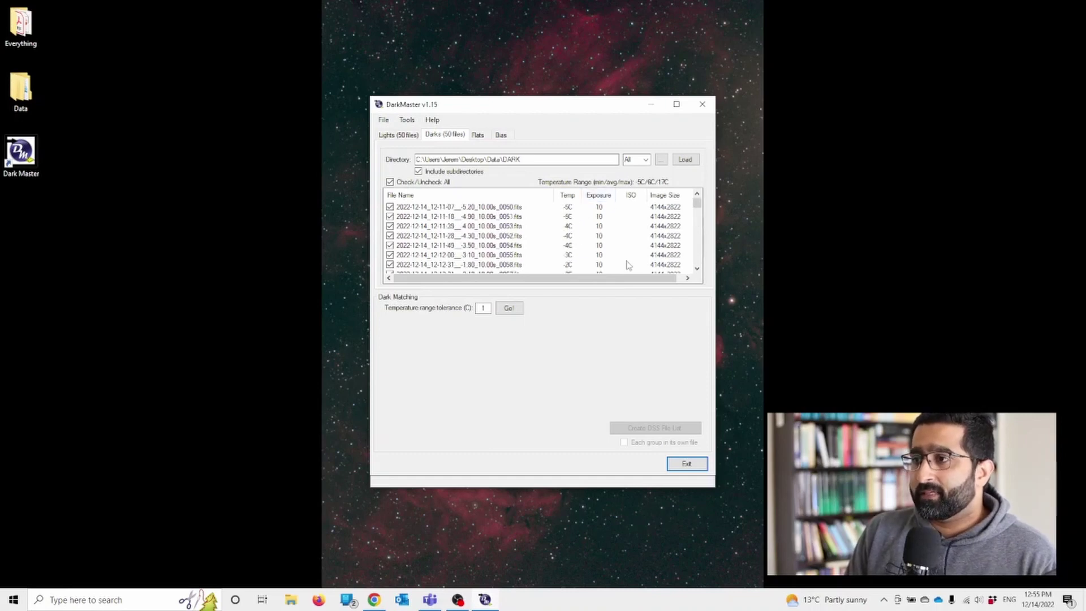
- Run the dark matching on the loaded lights and darks with a temperature range tolerance of 1 °C
click(483, 308)
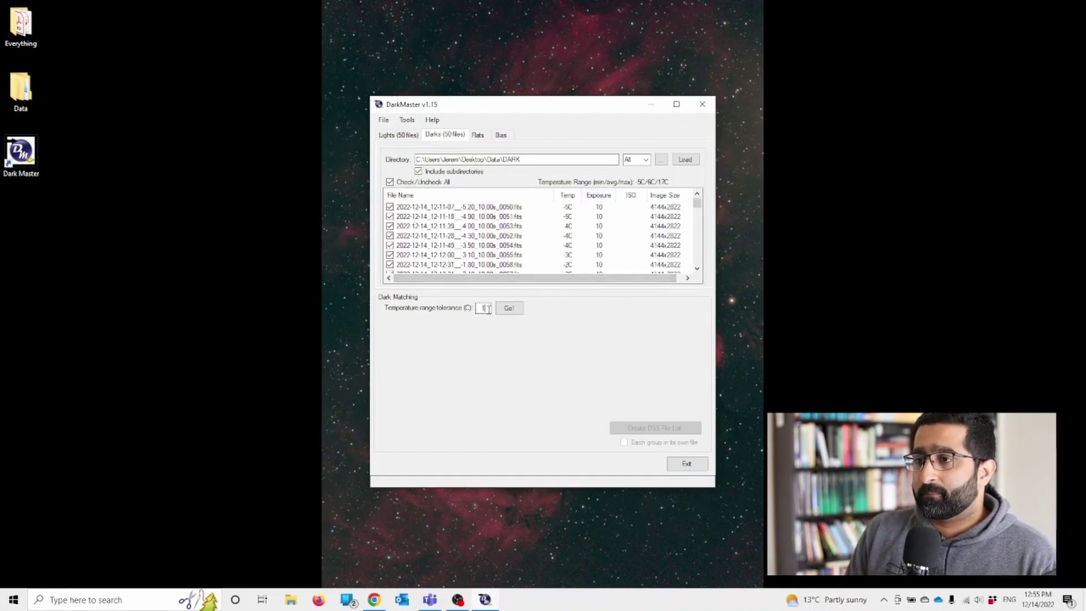
double_click(483, 308)
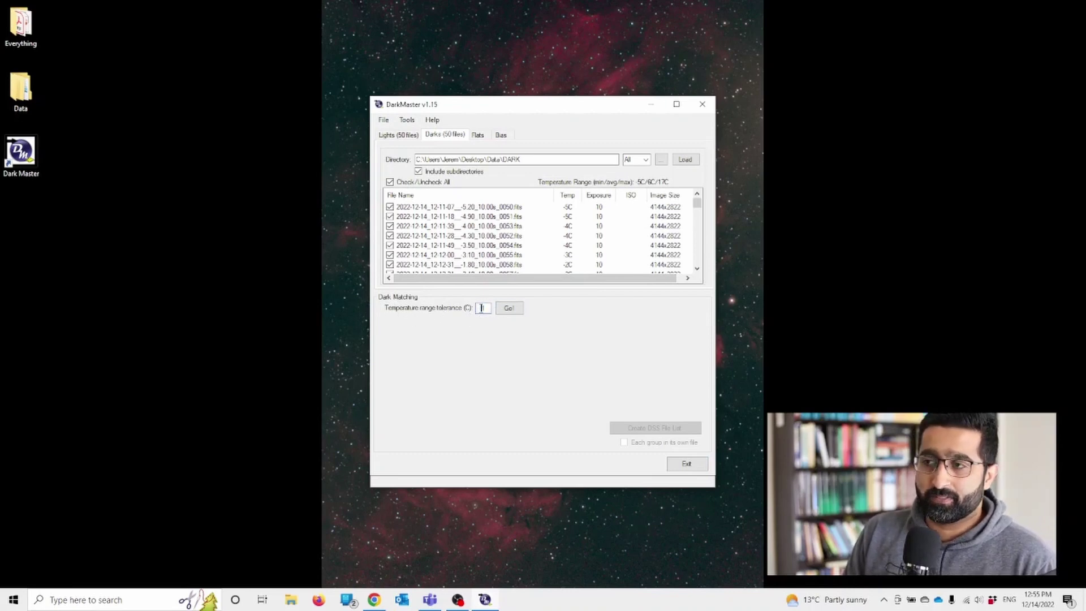
click(489, 308)
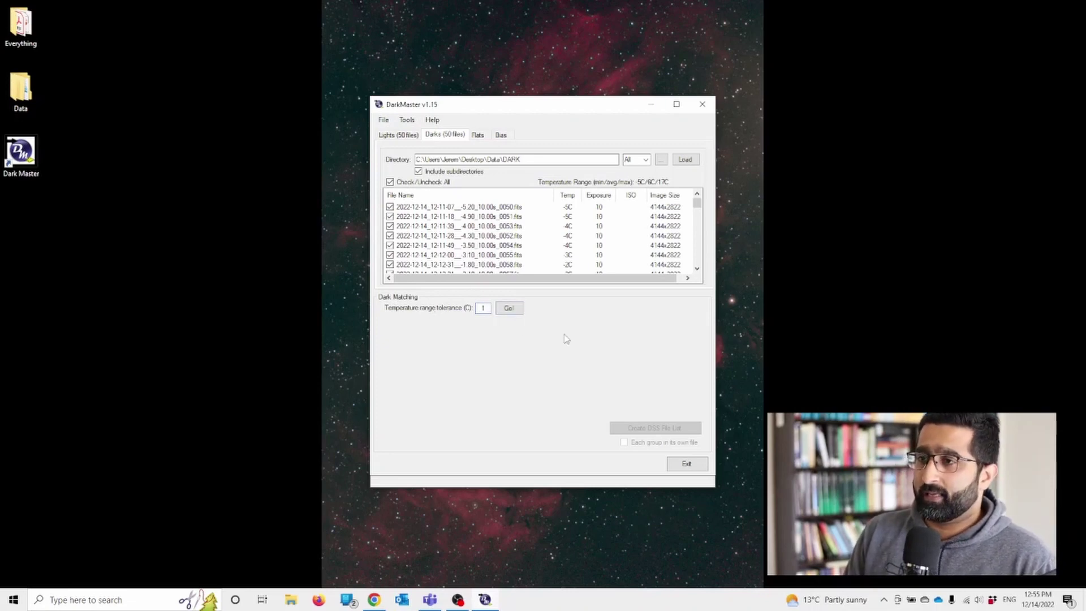
click(508, 308)
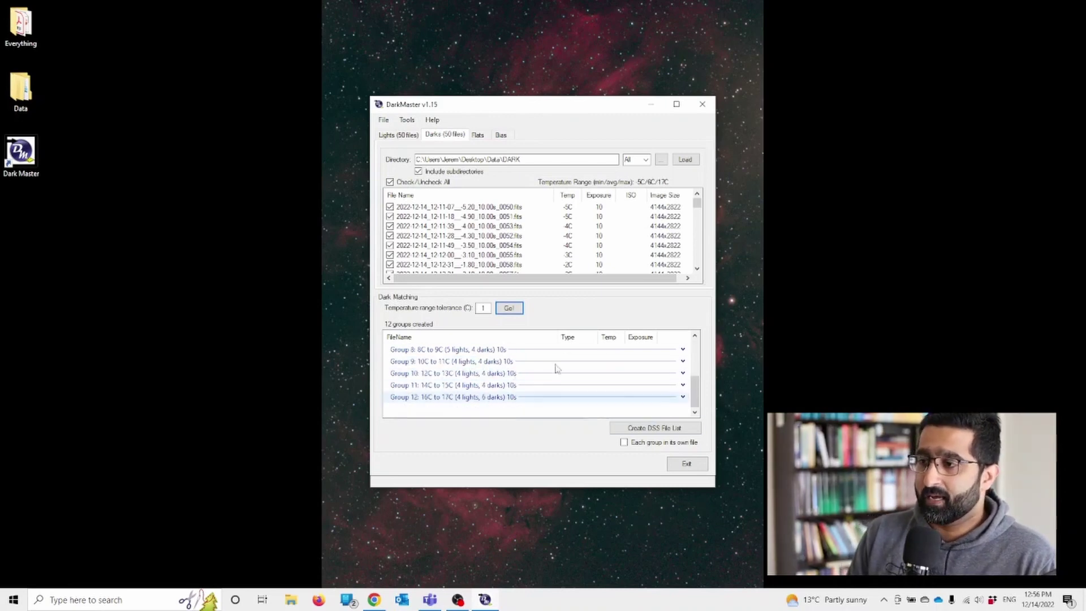
scroll(492, 348, down, 3)
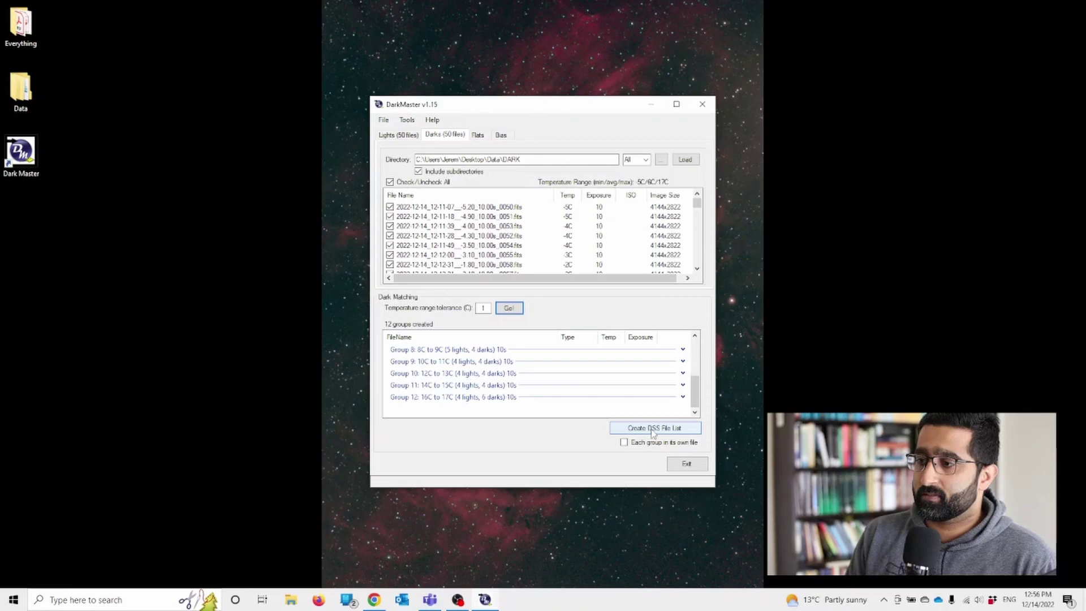
- Create a single DSS file list of all groups and save it to the Desktop as DSSListFromDarkMaster
click(649, 429)
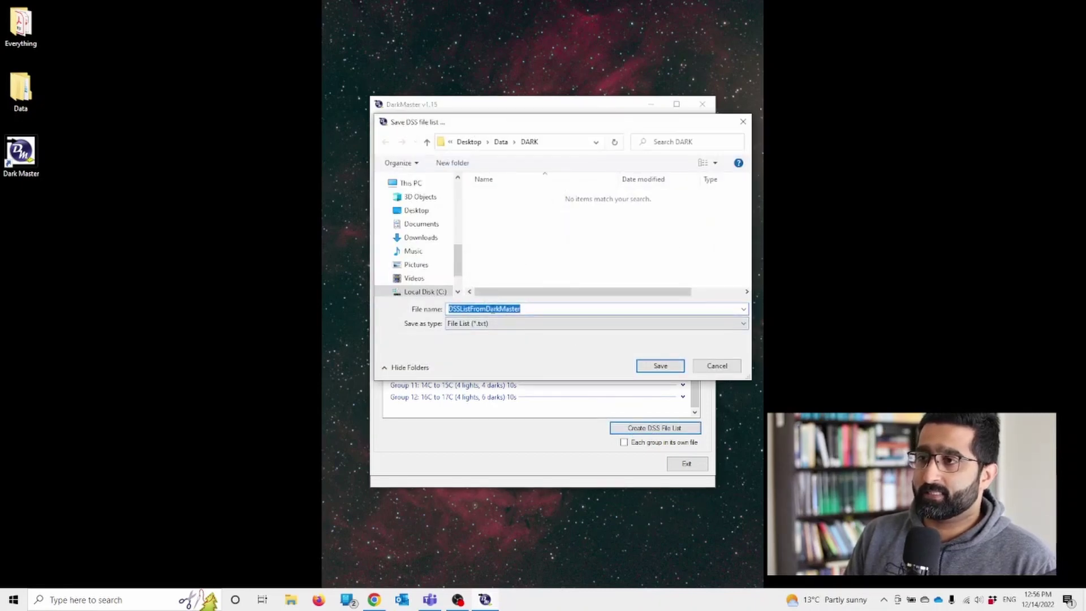
click(426, 212)
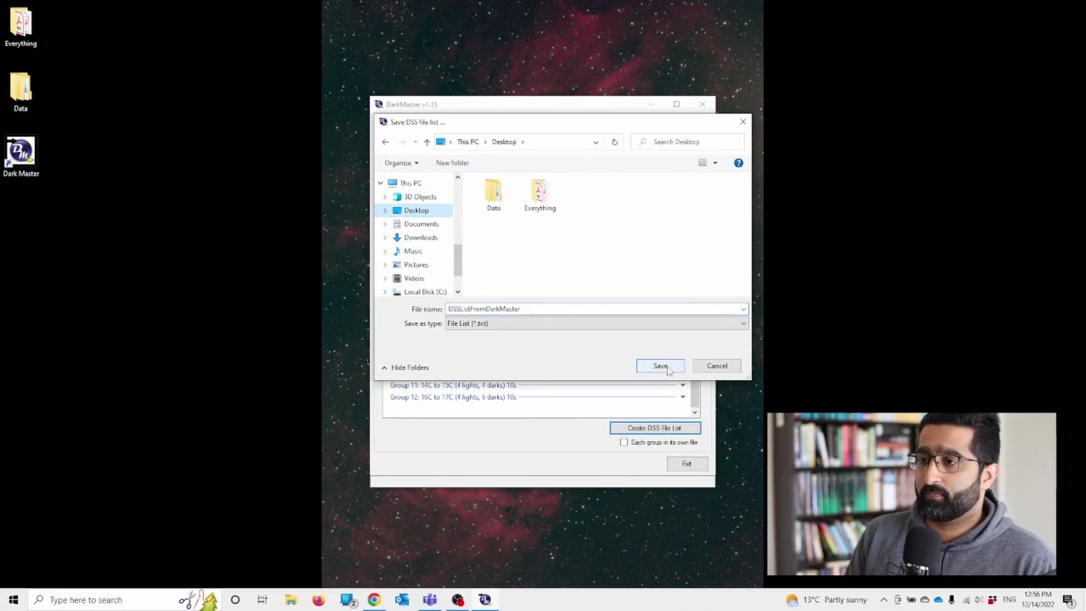
click(660, 367)
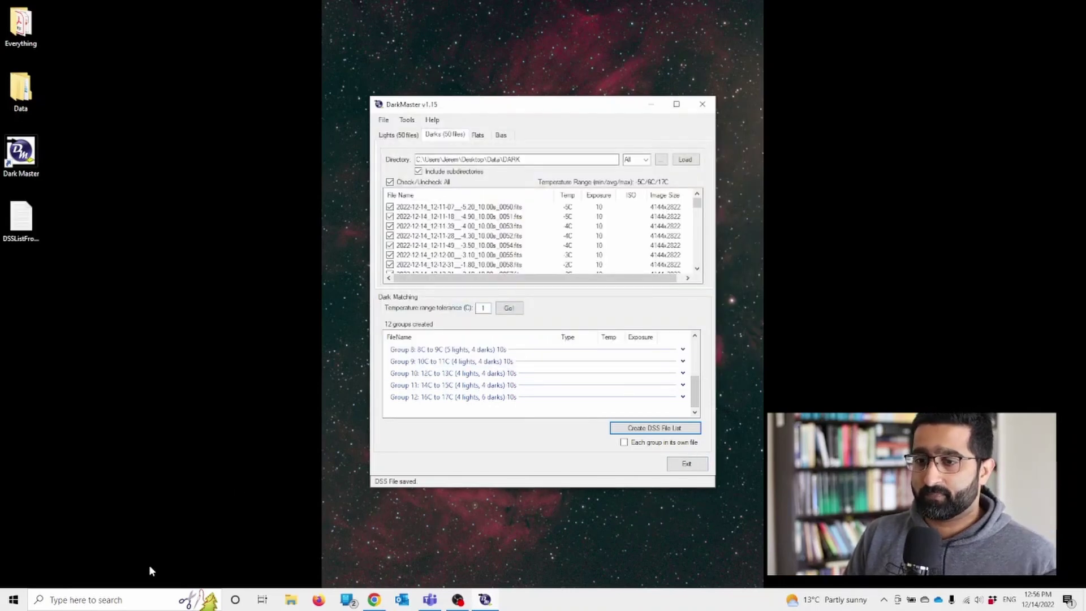
- Launch DeepSkyStacker (64 bit) and open the DSSListFromDarkMaster file list from the Desktop
click(100, 599)
text(deep)
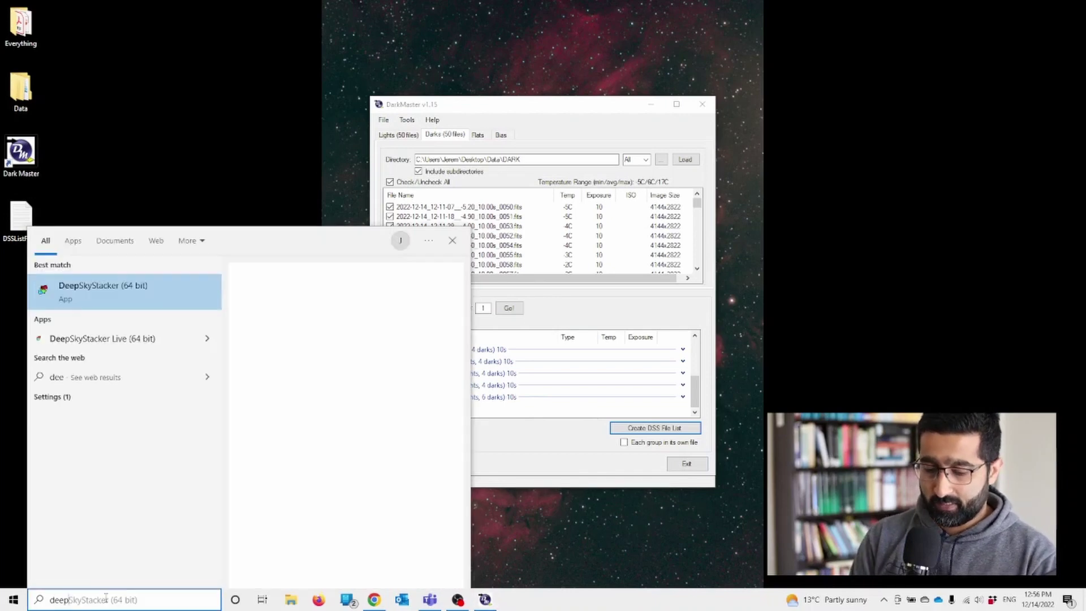
click(130, 295)
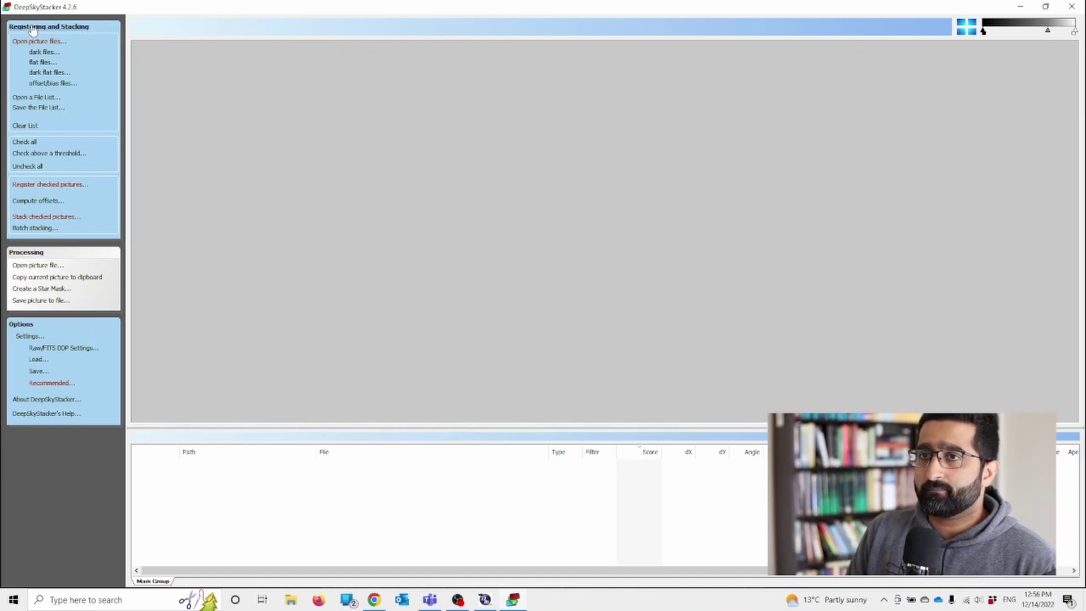
click(35, 99)
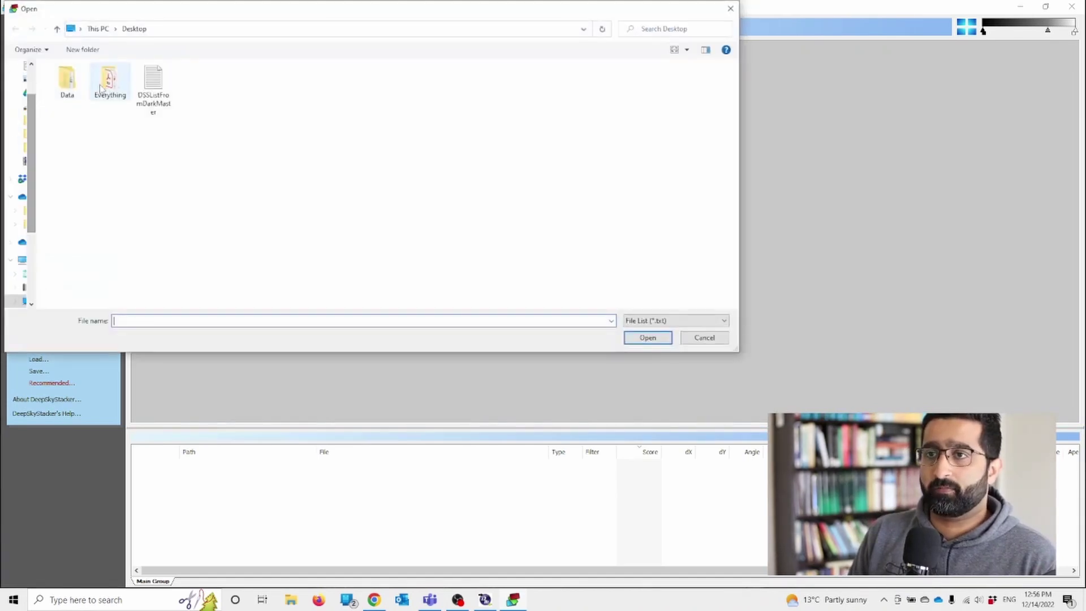
click(148, 87)
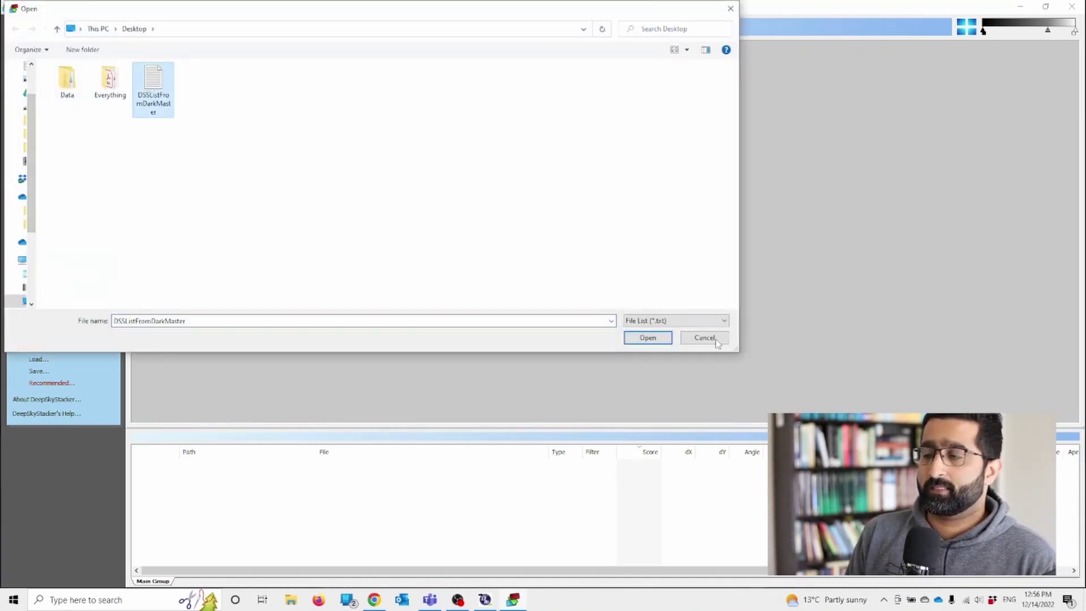
click(648, 338)
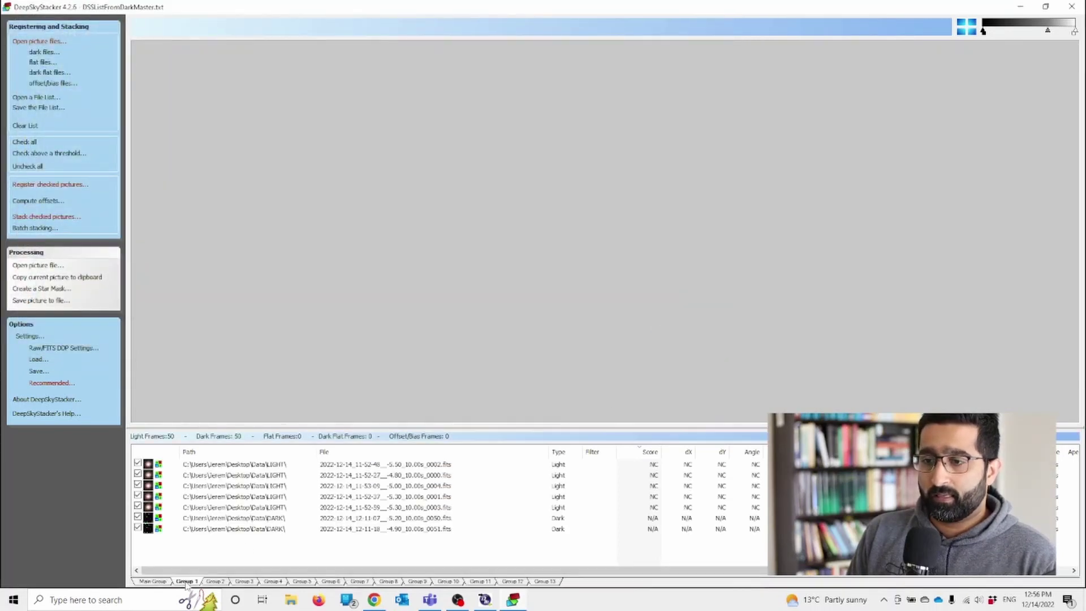
- Examine which light and dark frames are assigned to the individual groups, from Group 1 through Group 10
click(187, 583)
click(222, 583)
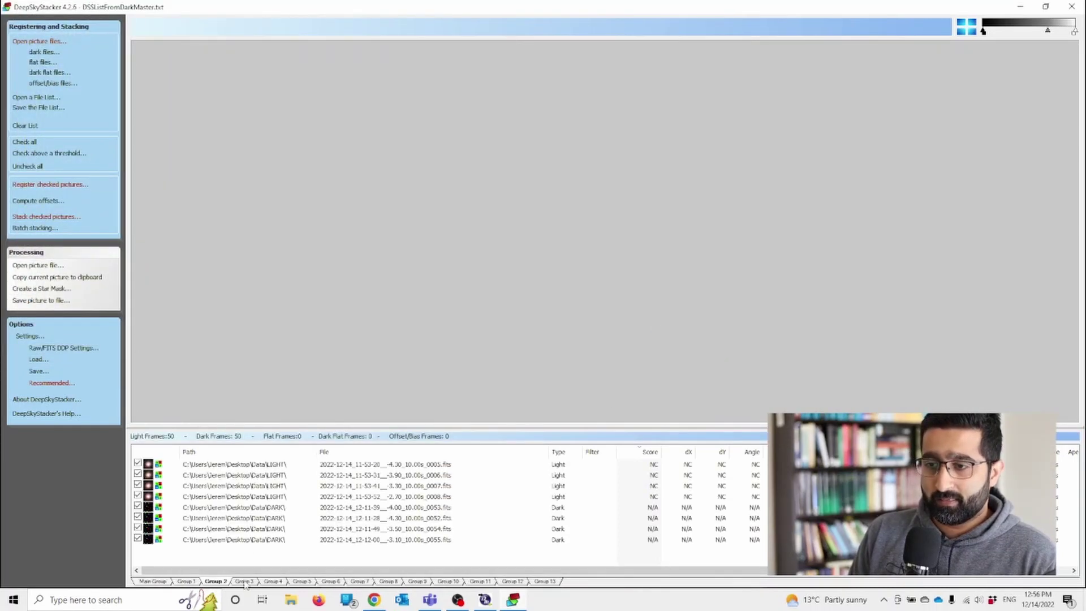
click(196, 583)
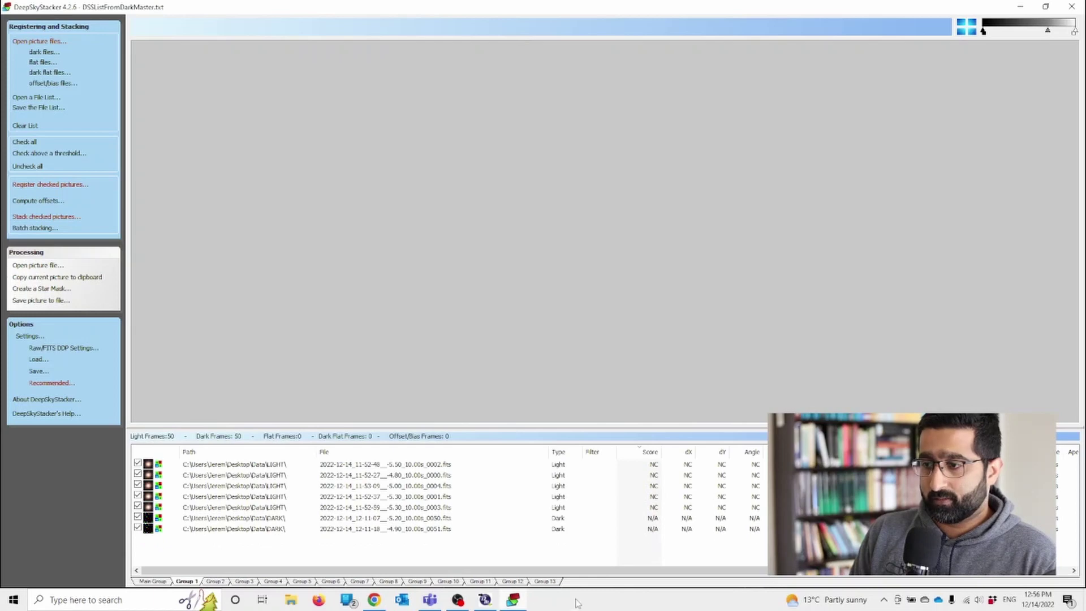
click(210, 582)
click(266, 583)
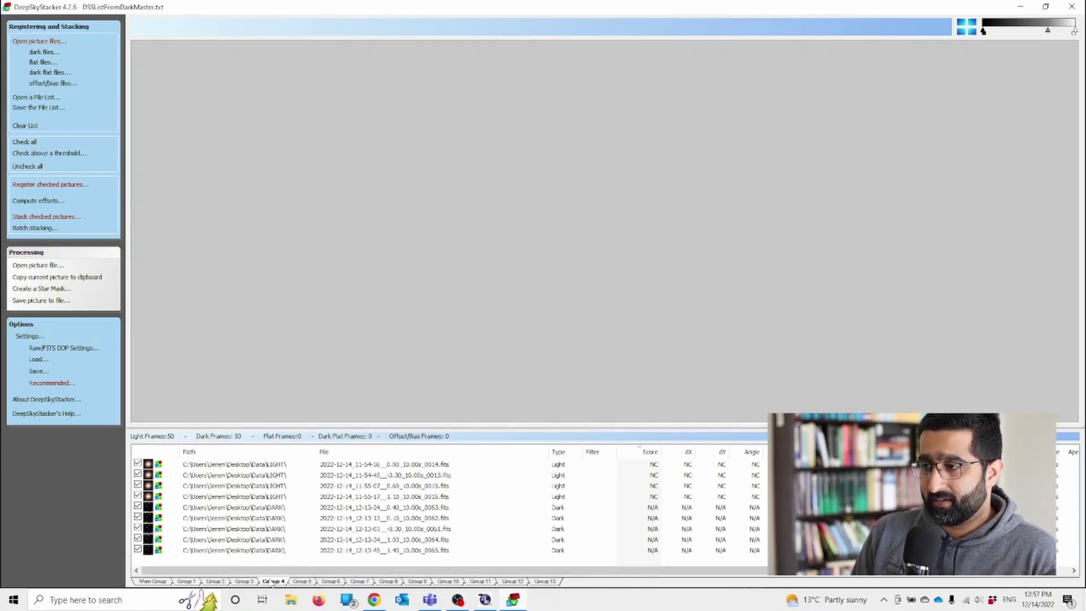
click(306, 583)
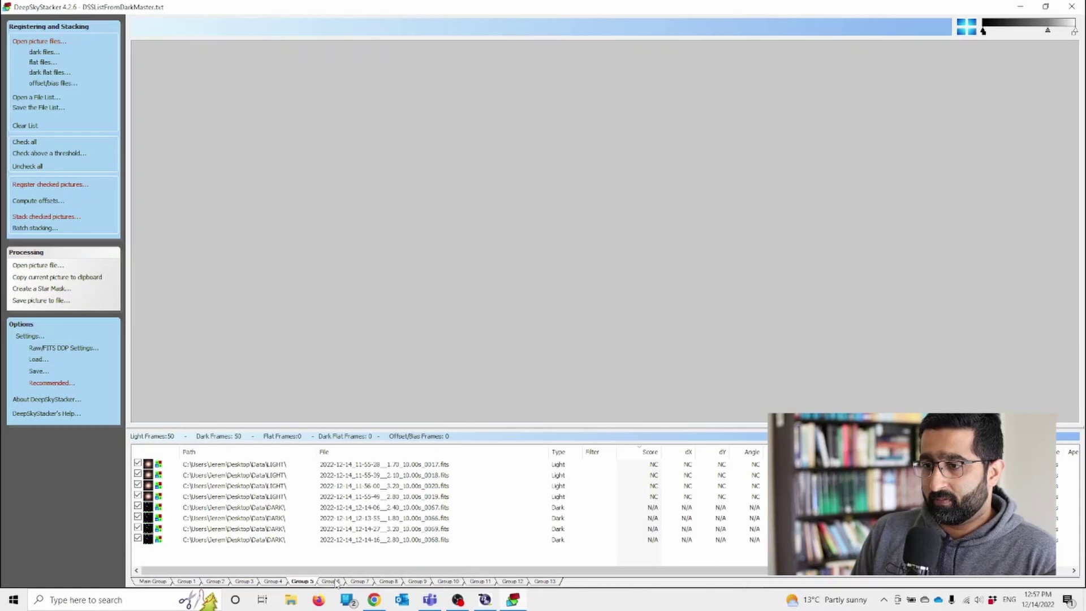
click(340, 583)
click(361, 583)
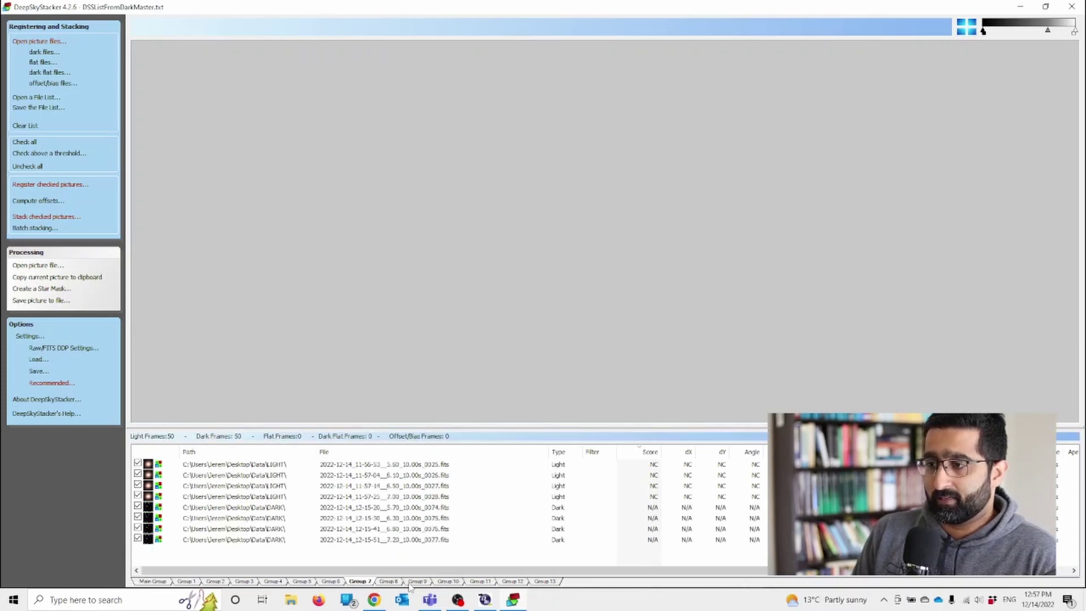
click(391, 583)
click(417, 582)
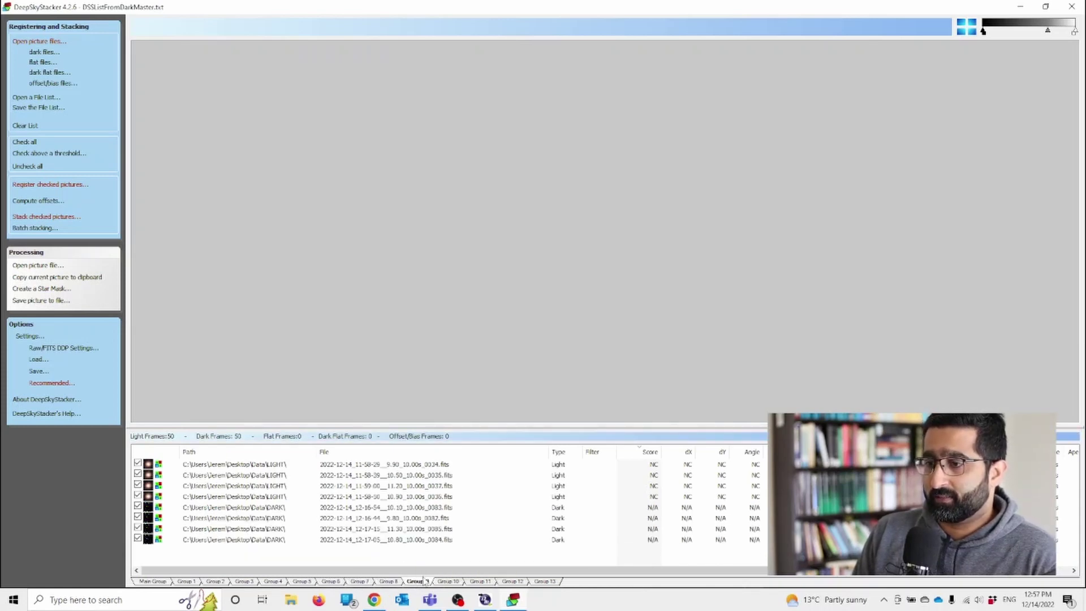
click(448, 582)
click(188, 583)
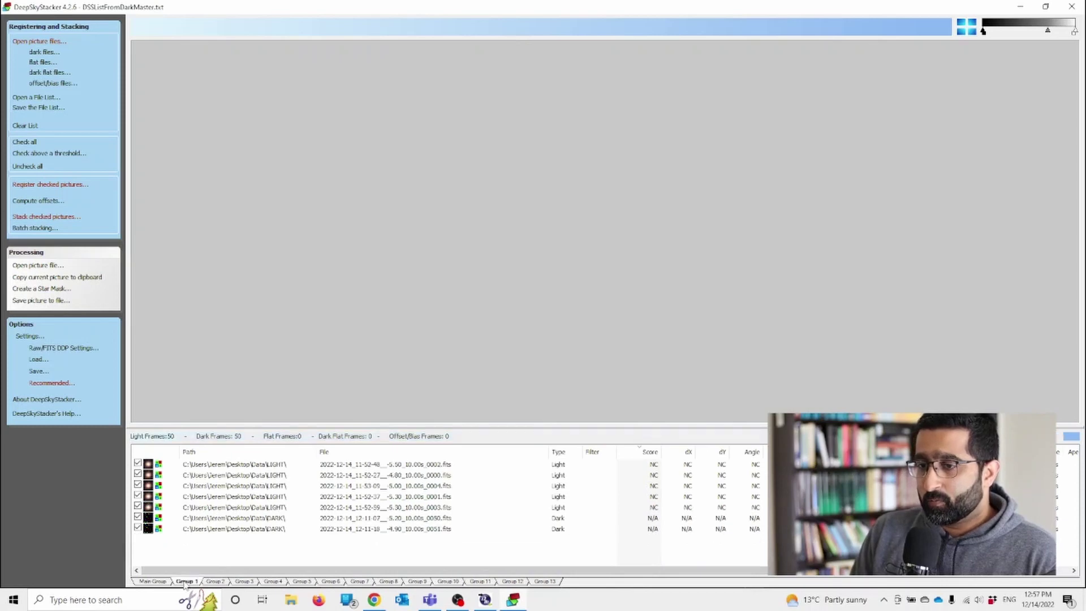